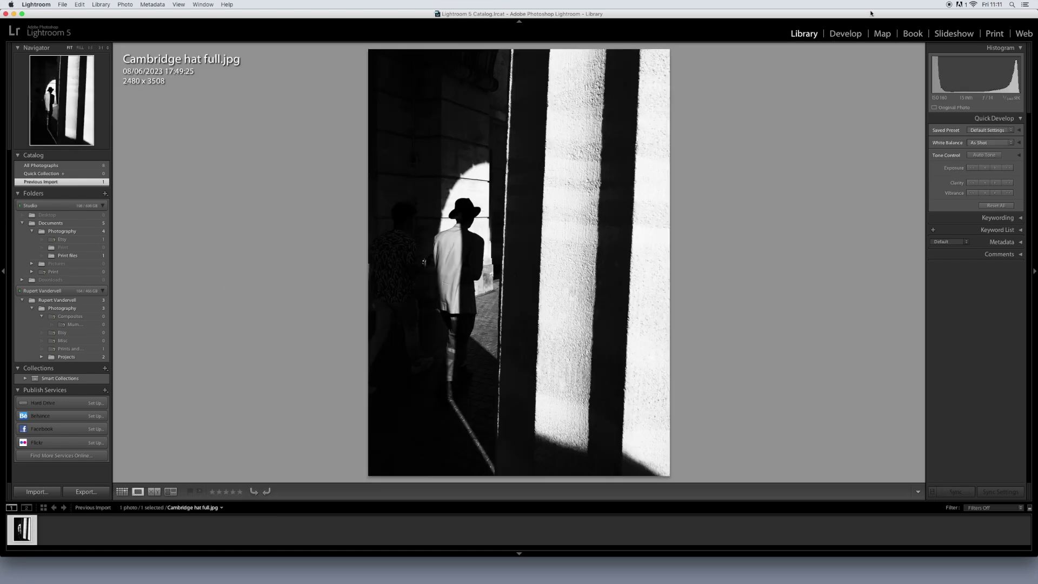
Open the Print module for the Cambridge hat photo and confirm portrait A4 page setup on the EPSON Stylus Pro 3880
left_click(994, 35)
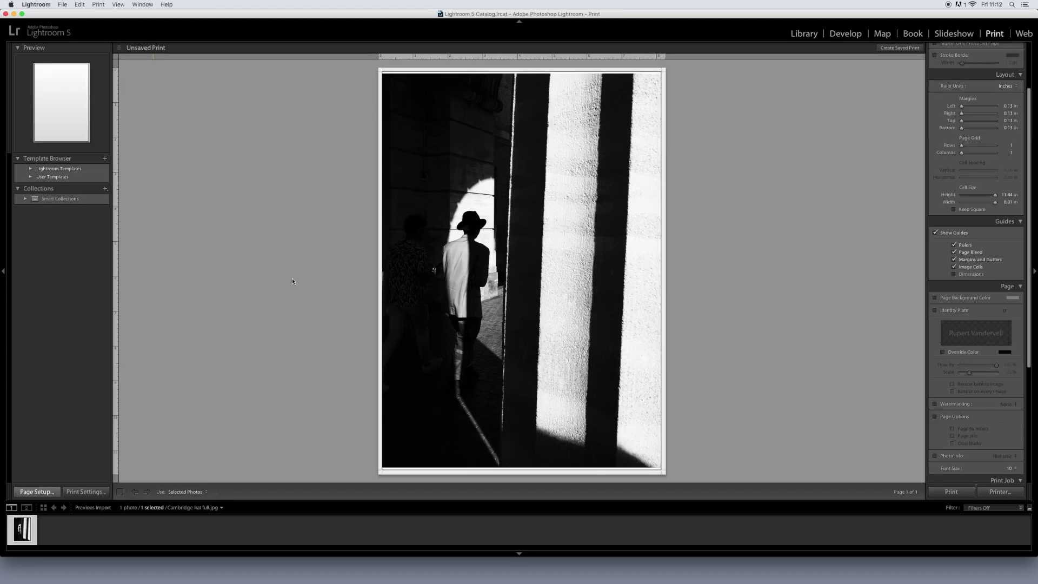
key("super+shift+p")
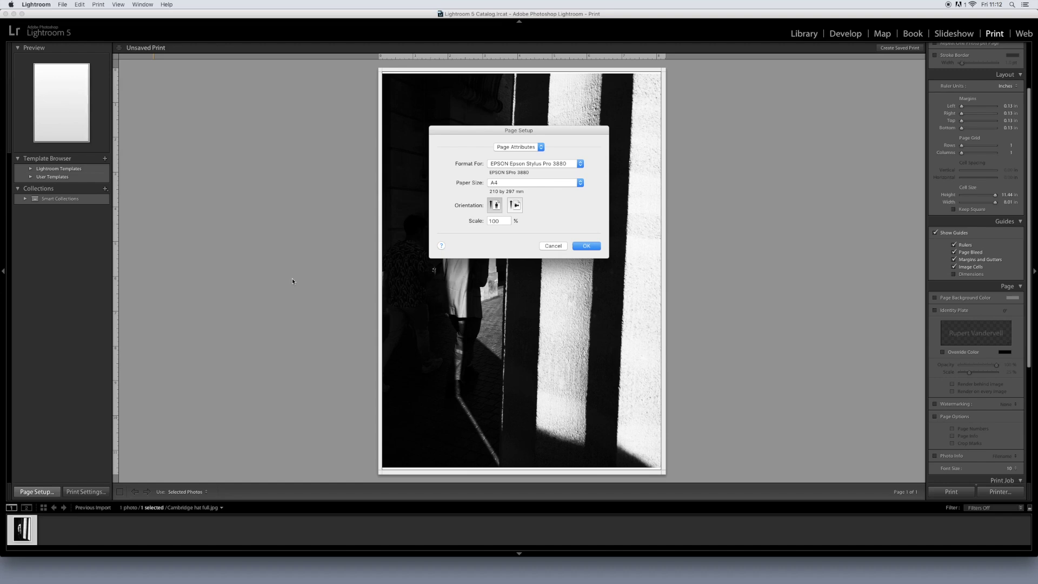
left_click(586, 246)
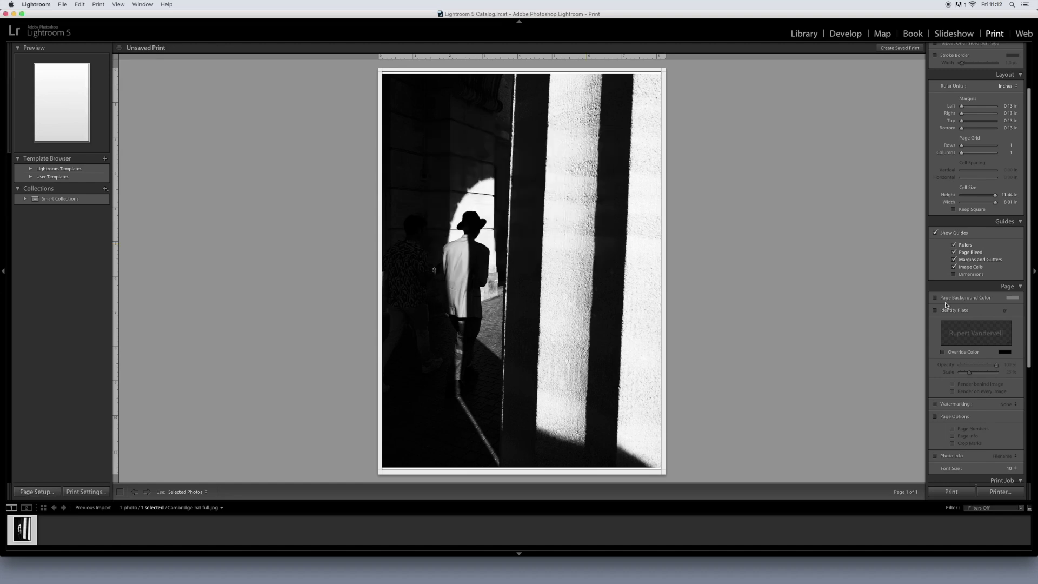
Assign the cifa_3880 rag photo colour profile to the print job and set the print sharpening media type to Matte
scroll(1025, 315, "down", 5)
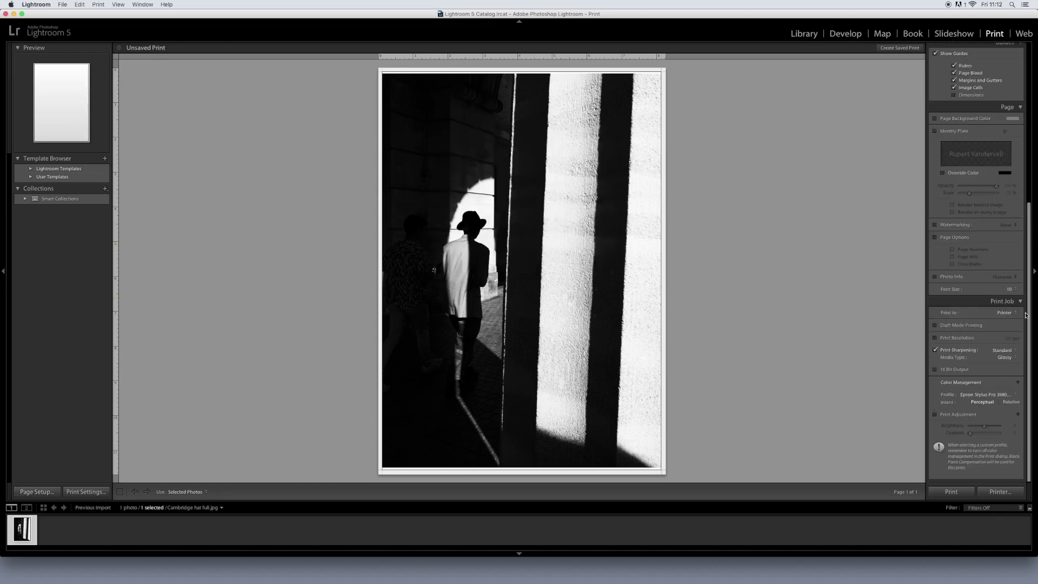
left_click(986, 397)
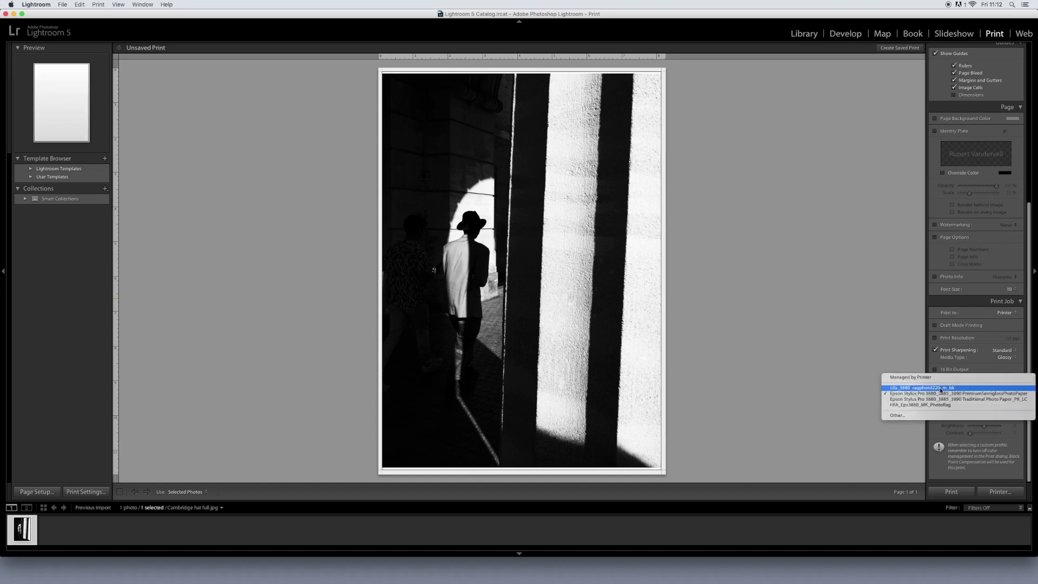
left_click(941, 388)
left_click(1004, 358)
left_click(1006, 359)
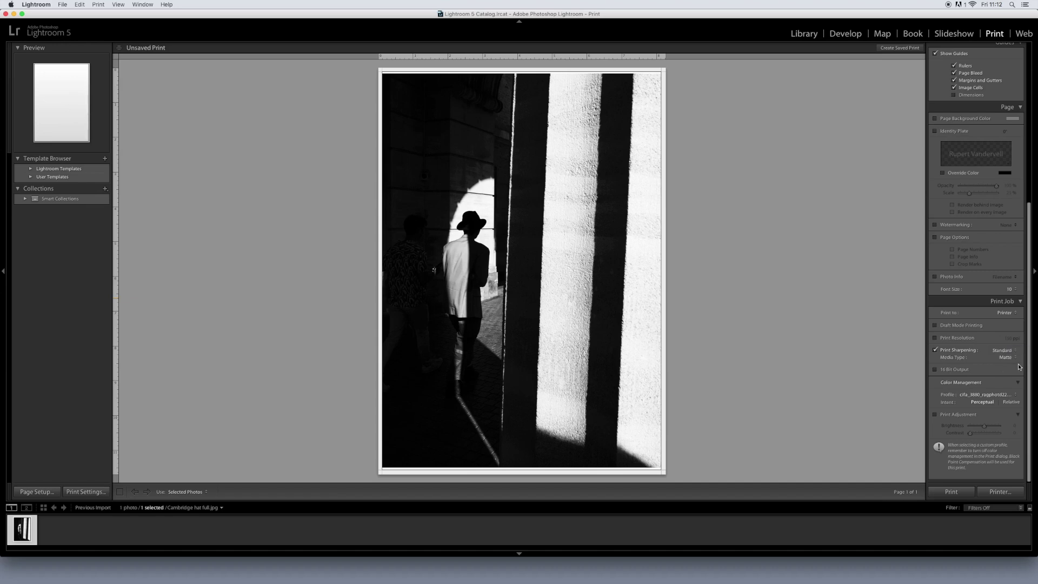
Review the paper handling options, set the printer's media type to Enhanced Matte Paper, and send the print
left_click(517, 193)
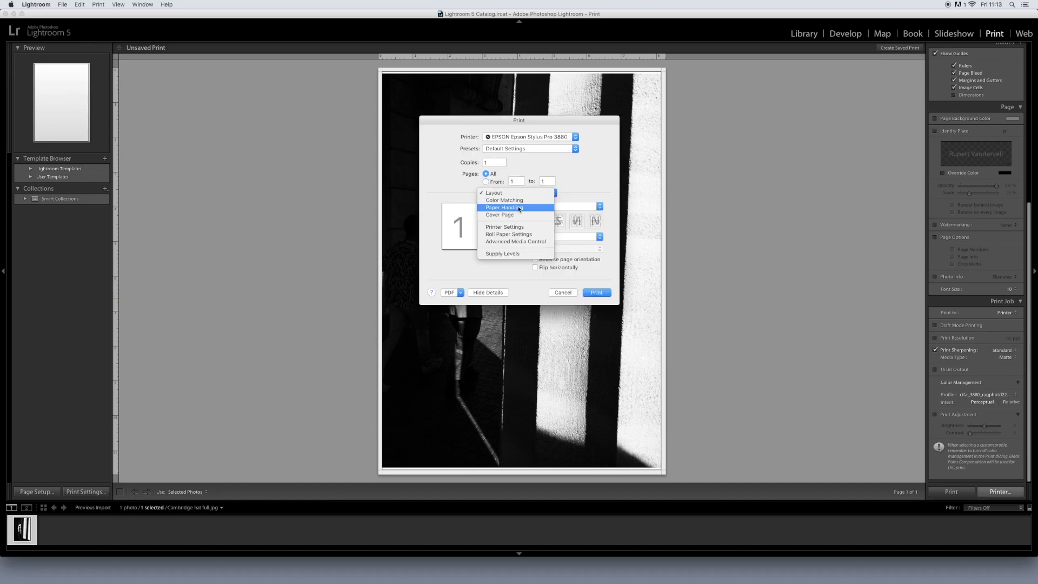
left_click(519, 208)
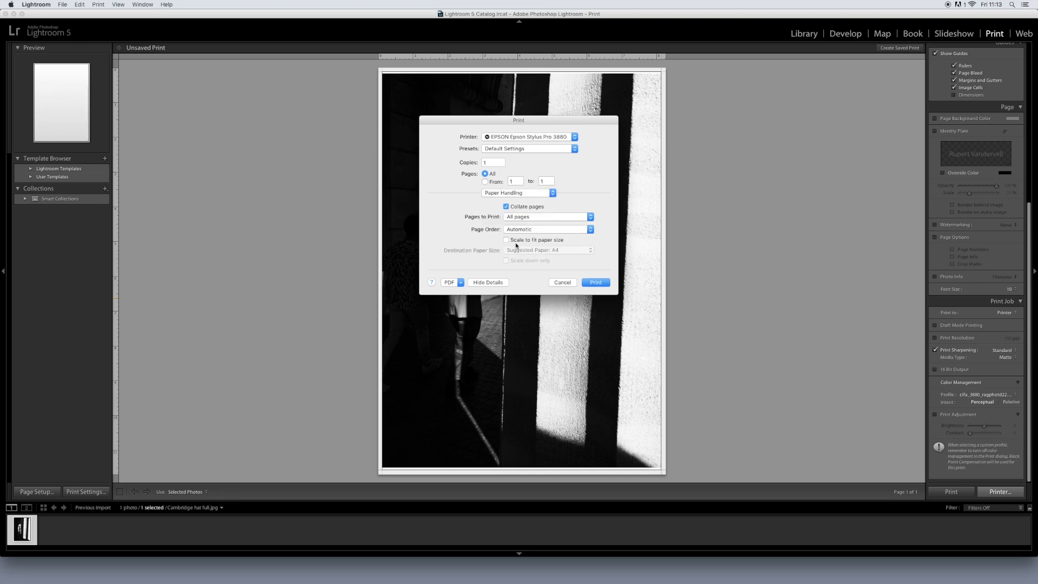
left_click(519, 193)
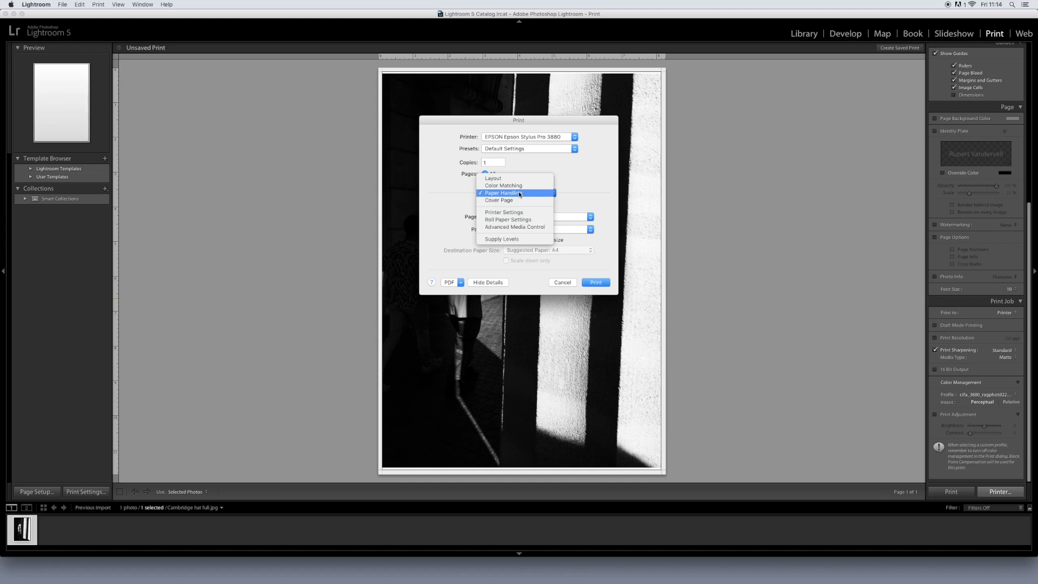
left_click(512, 212)
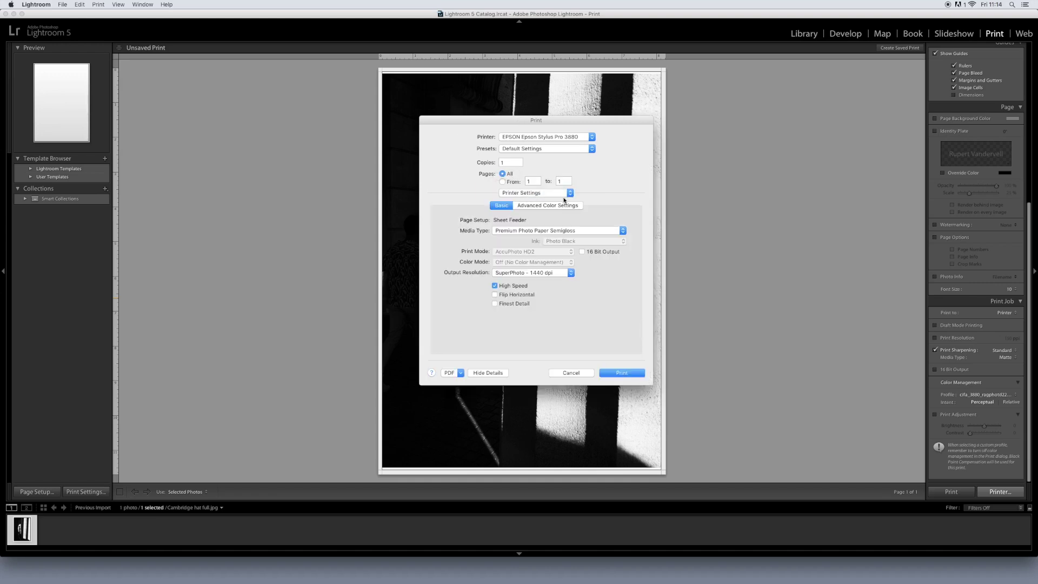
left_click(544, 231)
mouse_move(586, 252)
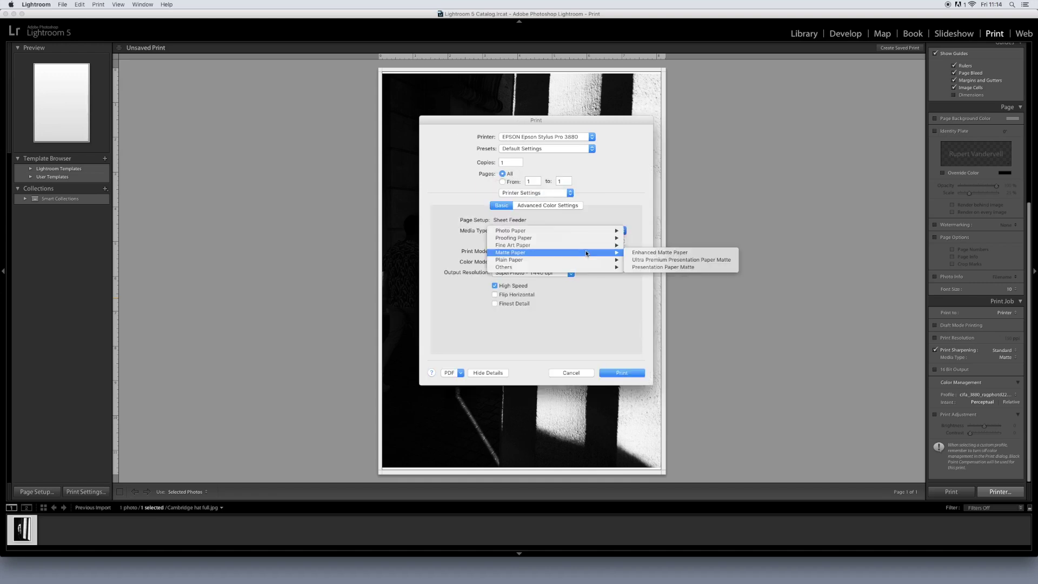
left_click(646, 252)
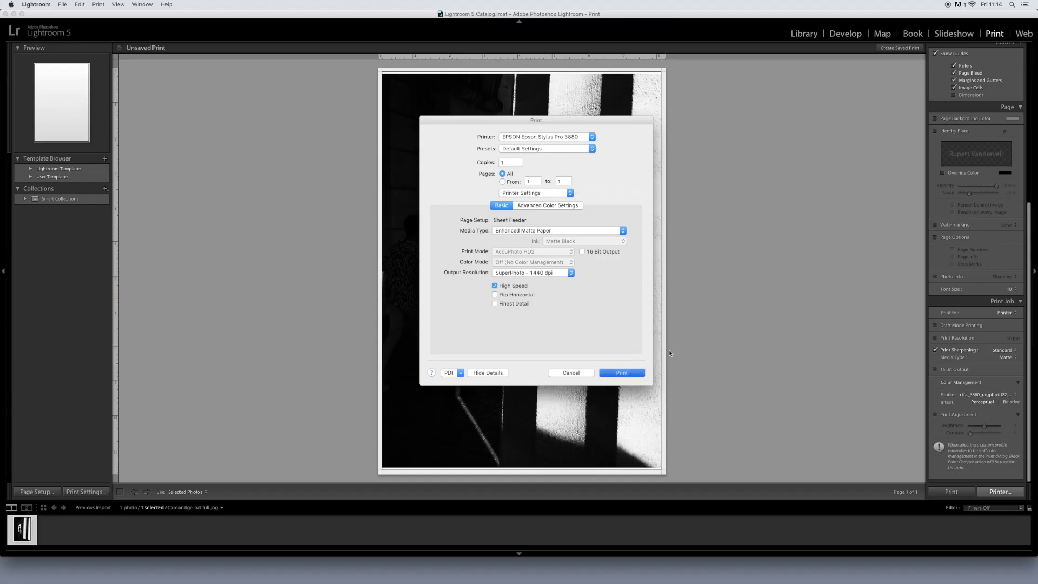
key("Return")
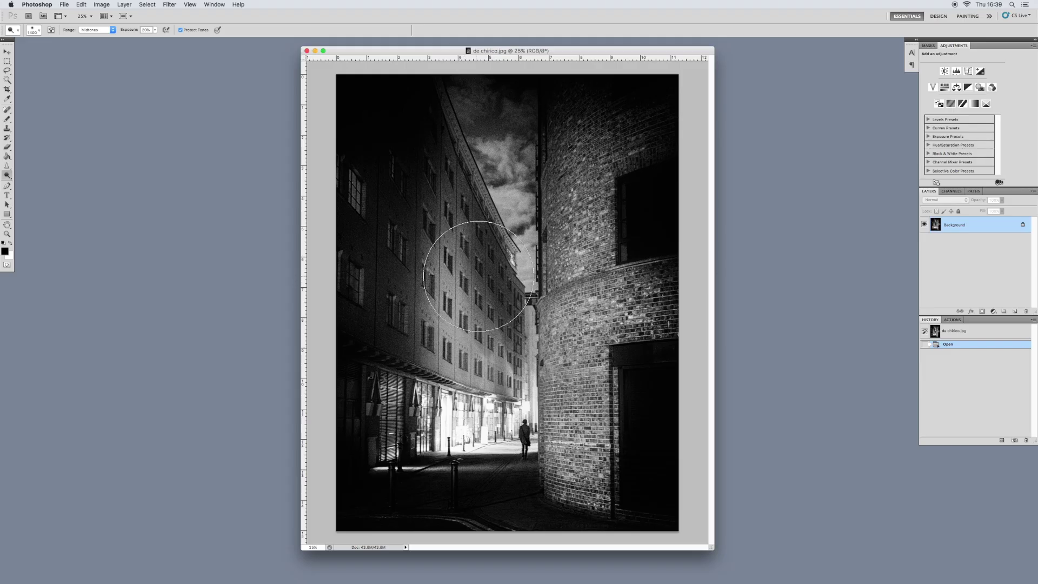
Switch to Photoshop and dodge the midtones across the building walls in de chirico.jpg at 20% exposure
left_click_drag(501, 369, 614, 296)
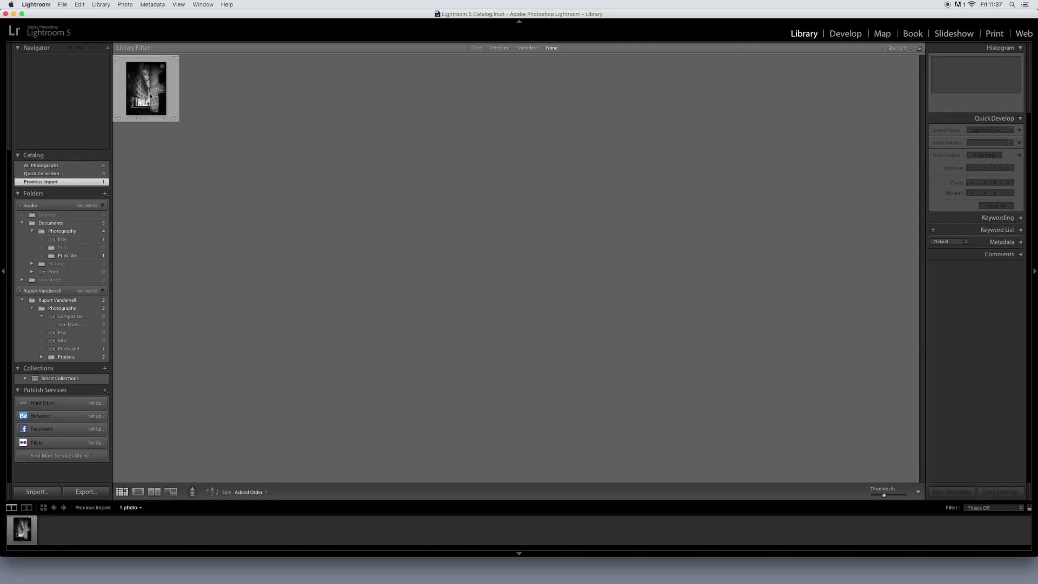
Switch to Lightroom and open the imported black-and-white building photo in a large single-image view
double_click(142, 62)
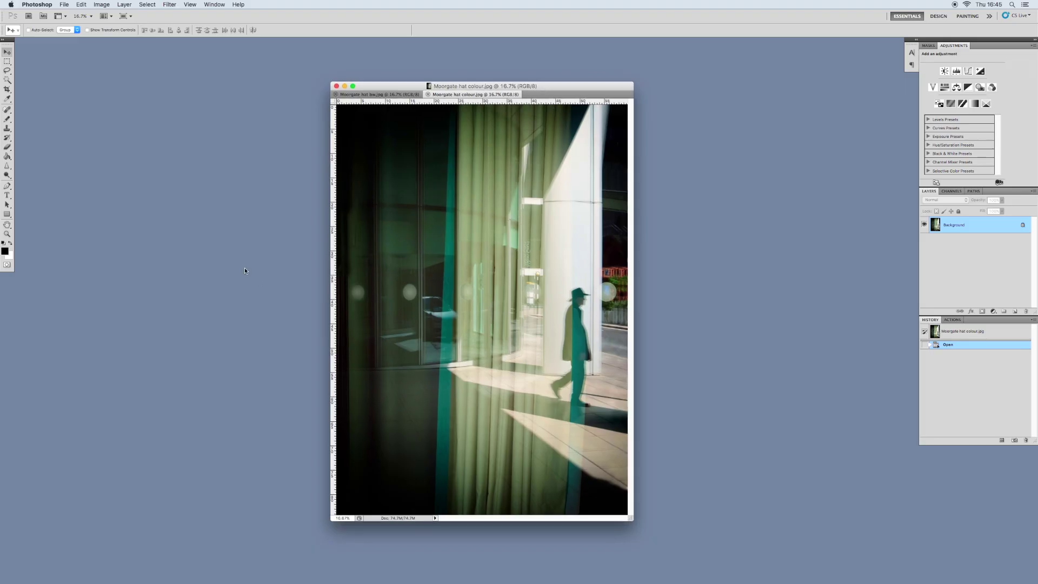
Switch to Photoshop, view and close Moorgate hat bw.jpg, and enlarge the window of Moorgate hat colour.jpg
left_click(369, 95)
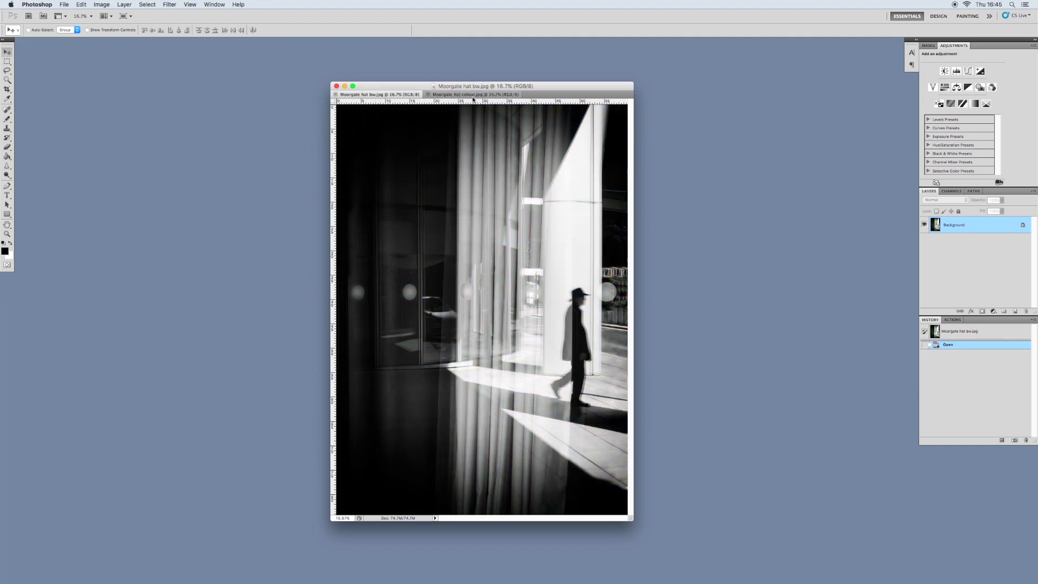
left_click(335, 95)
left_click_drag(628, 511, 660, 528)
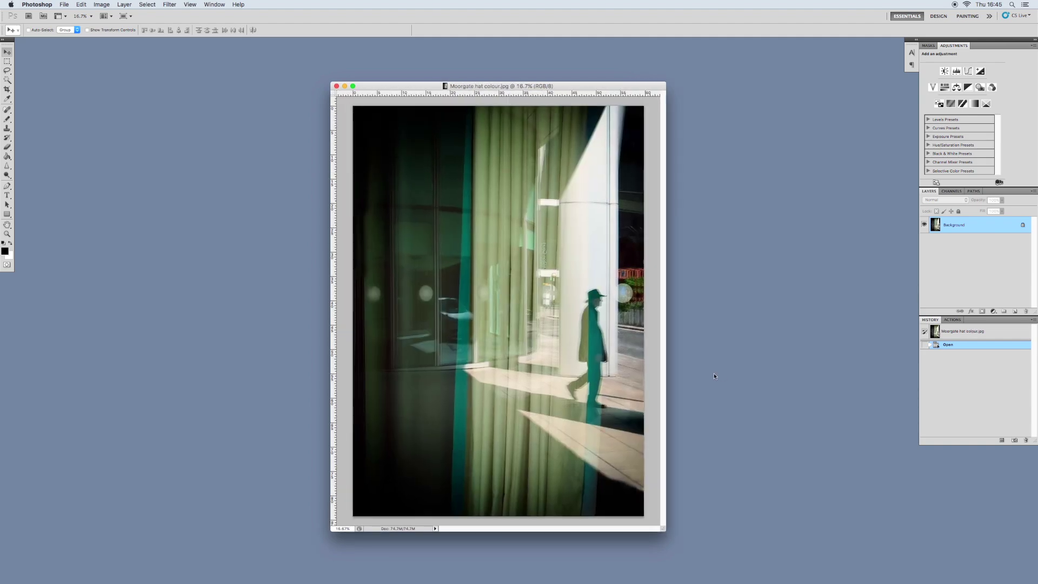
Add a Levels adjustment layer to the colour photo and apply automatic correction
left_click(956, 71)
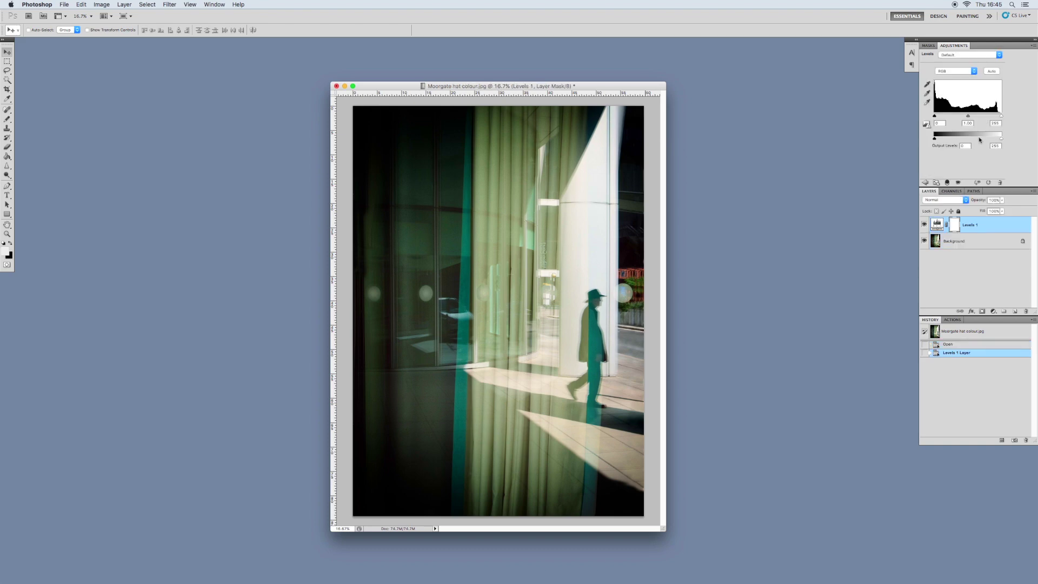
left_click(993, 72)
Add a Brightness/Contrast adjustment layer directly above the Background and raise the contrast to 21
left_click(977, 246)
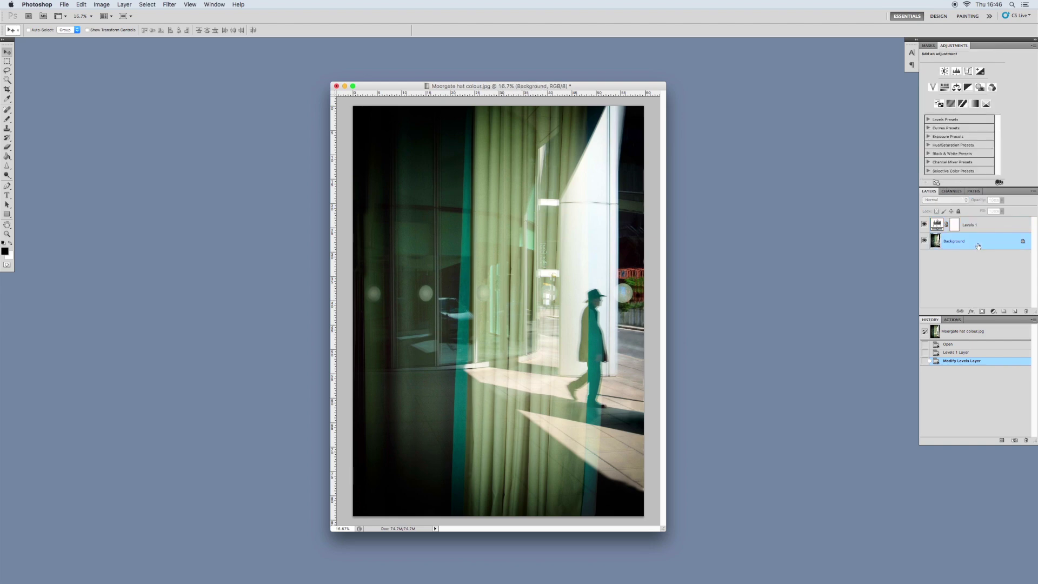
left_click(944, 72)
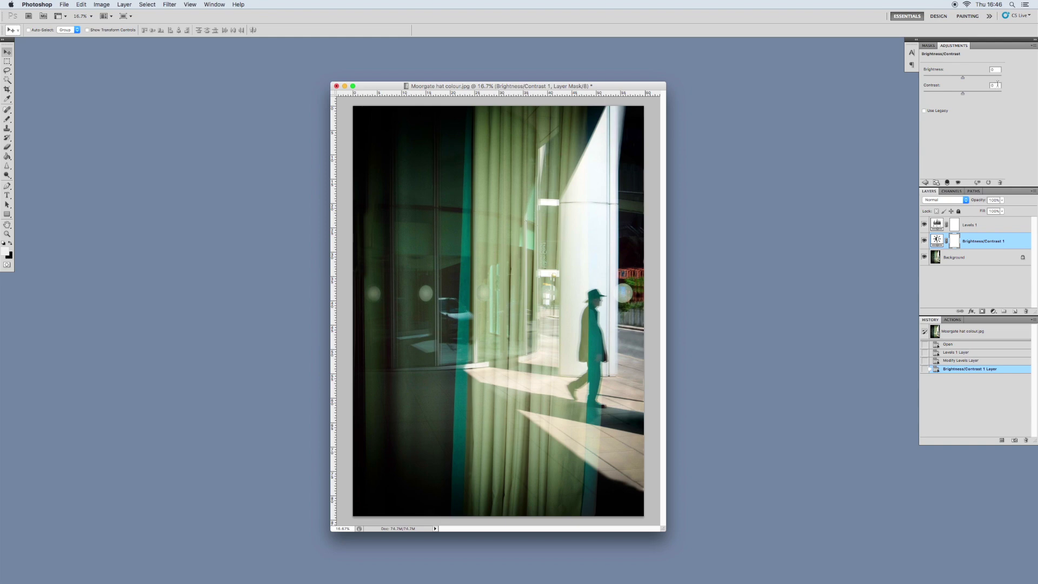
left_click_drag(963, 96, 972, 95)
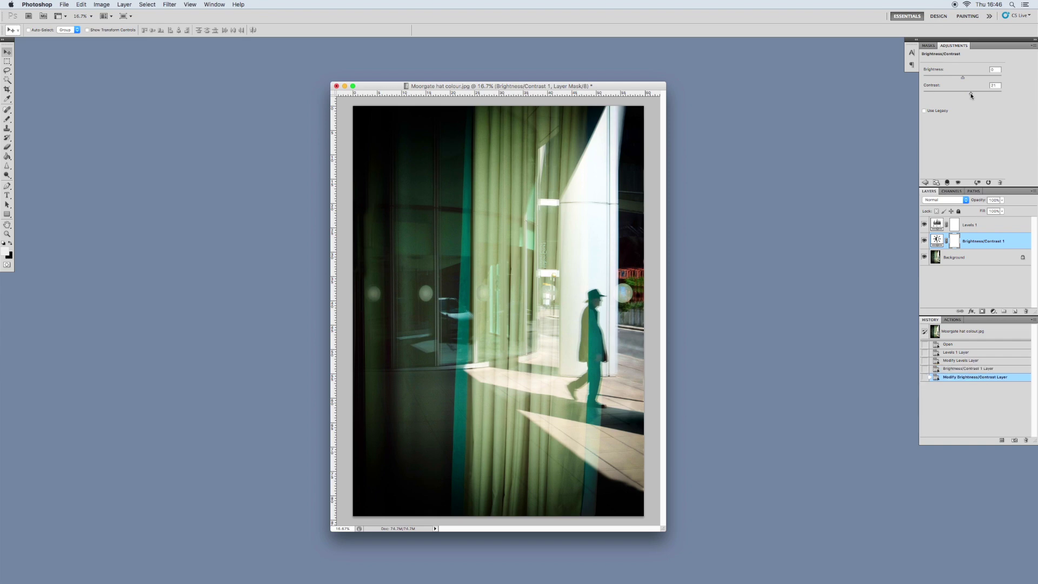
Add a Hue/Saturation adjustment layer directly above the Background and raise the saturation to about +36
left_click(992, 257)
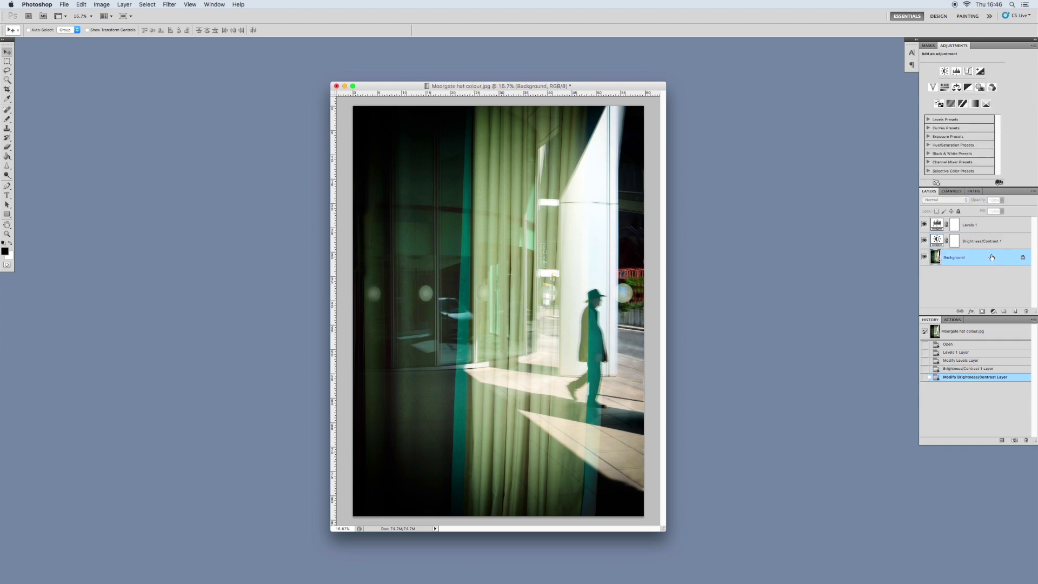
left_click(945, 87)
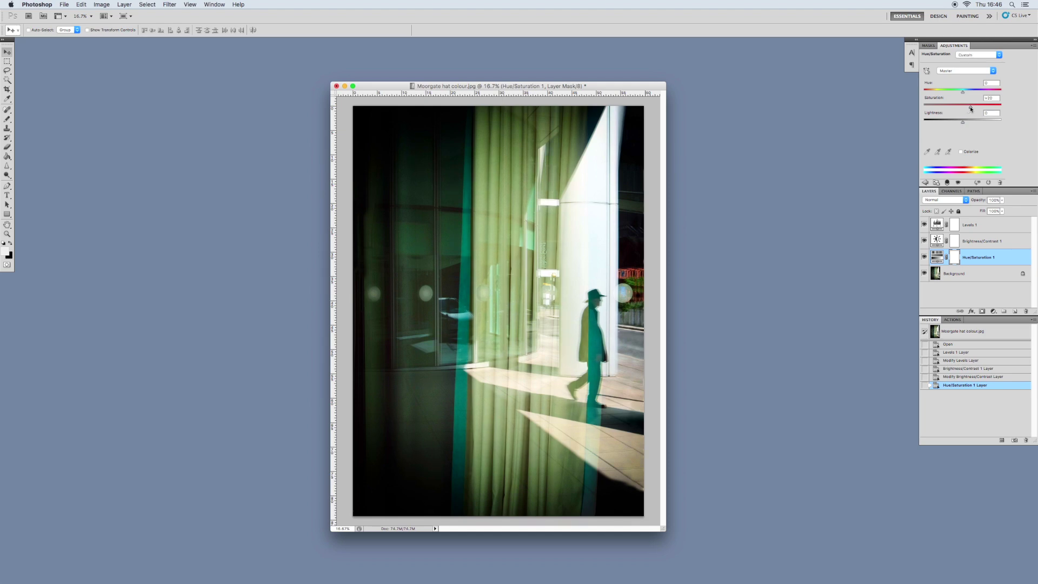
left_click_drag(974, 108, 976, 107)
Compare the original photo with the fully adjusted version by switching between the Open and last history states
left_click(935, 331)
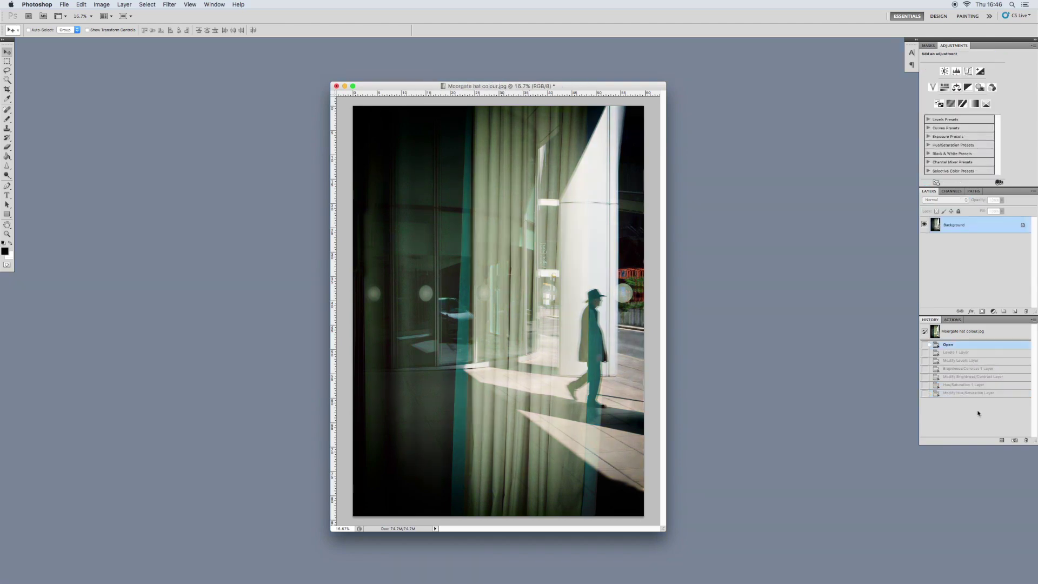
left_click(982, 394)
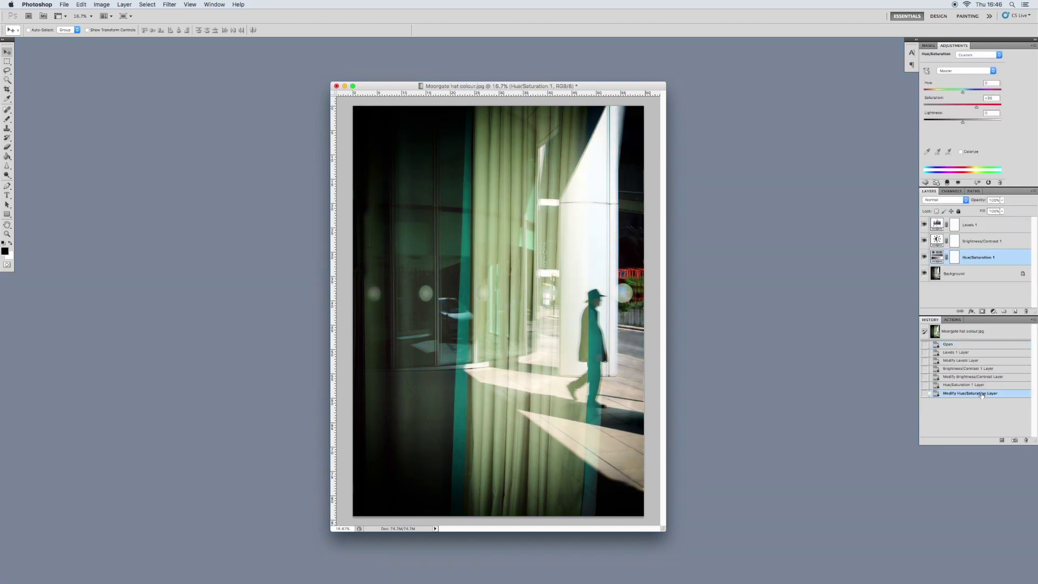
left_click(947, 345)
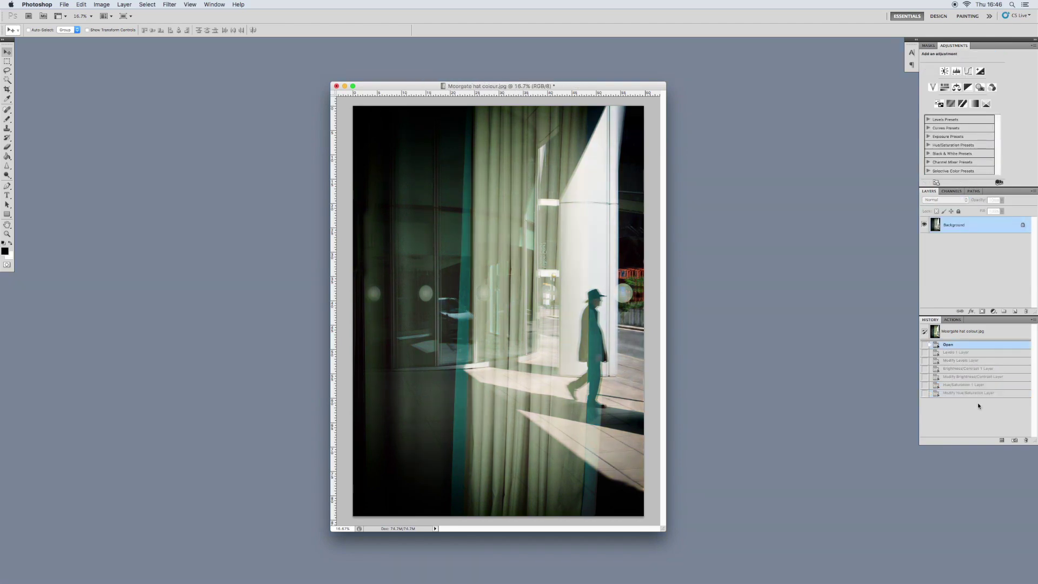
left_click(981, 394)
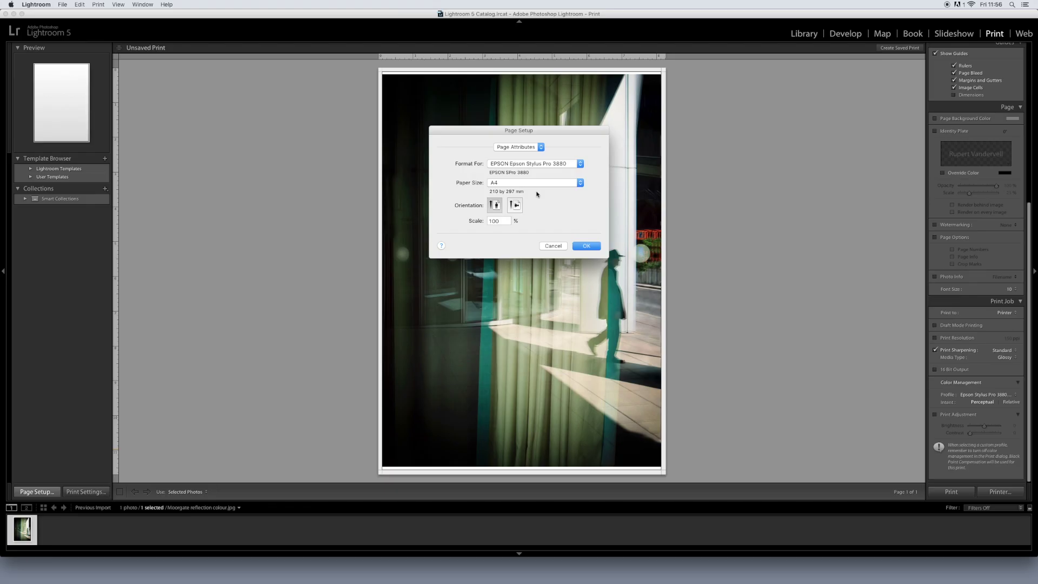
Switch to Lightroom, set the Moorgate colour photo's paper size to A3, and enable Finest Detail in the printer settings
left_click(535, 184)
mouse_move(584, 176)
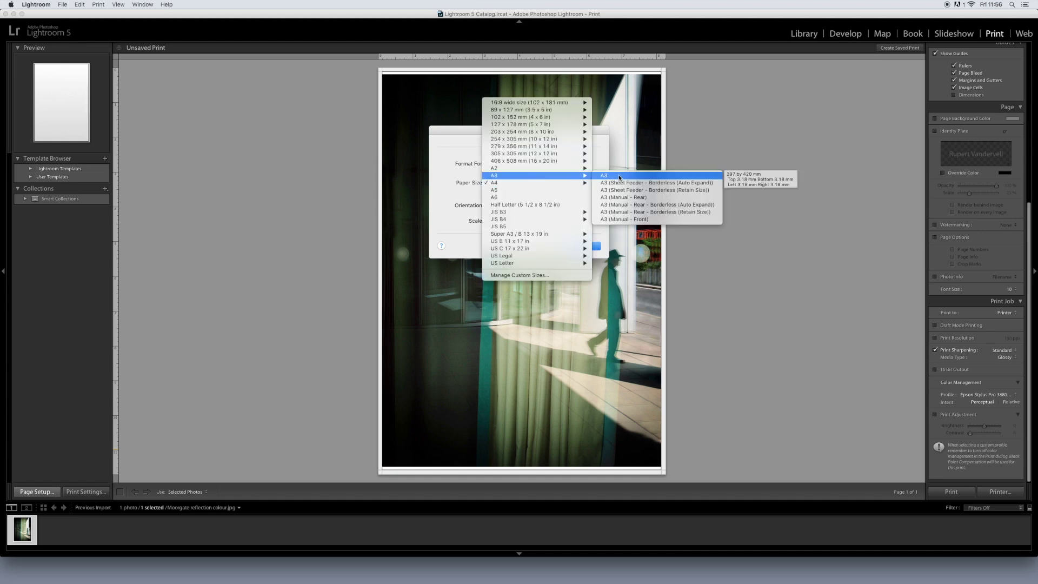
left_click(619, 177)
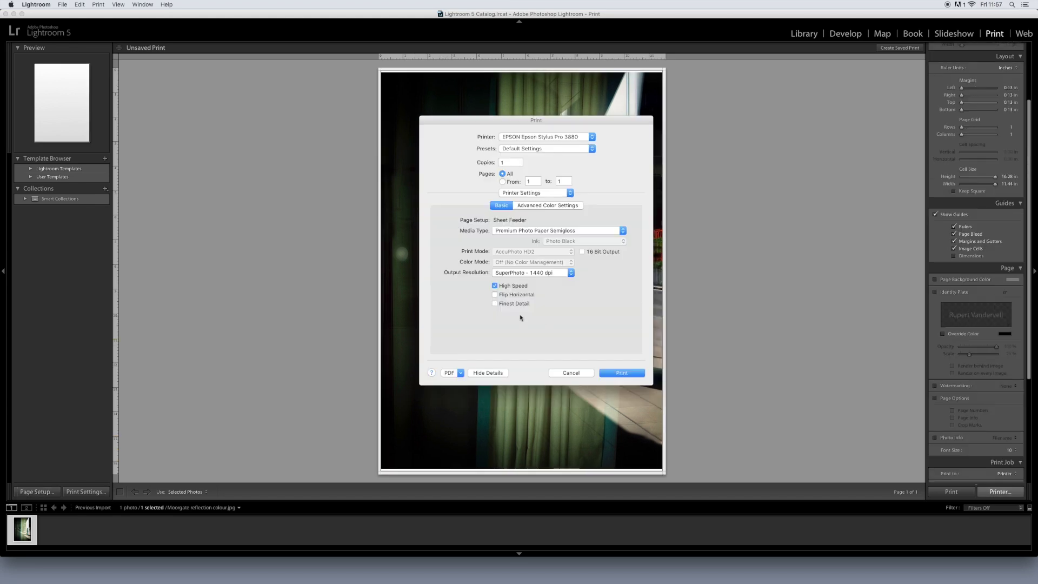
left_click(501, 305)
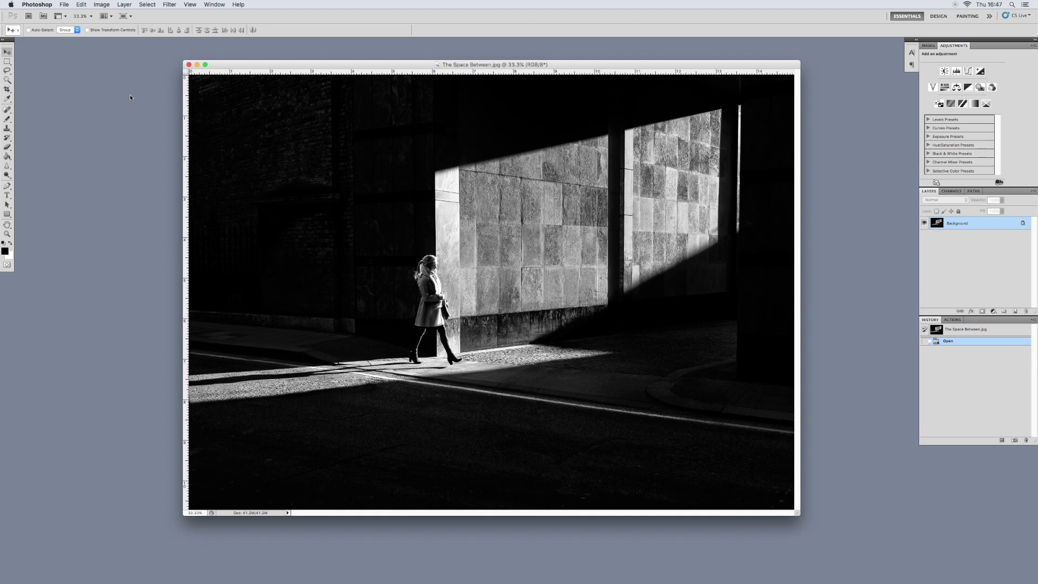
Switch to Photoshop and zoom The Space Between.jpg out to 28.9% so the whole image fits in its window
key("z")
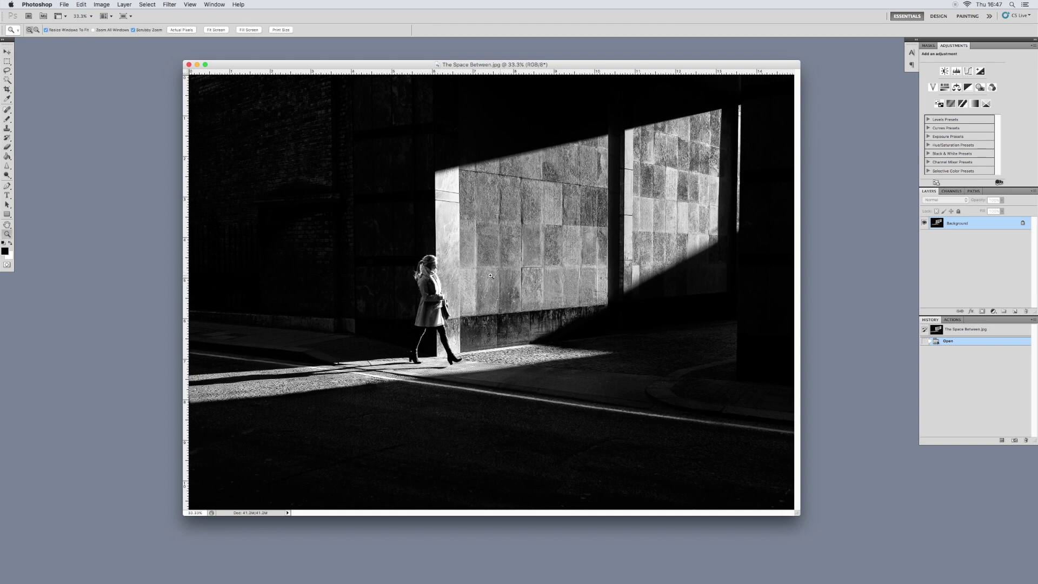
mouse_move(485, 276)
left_mouse_down()
mouse_move(490, 266)
mouse_move(470, 268)
left_mouse_up()
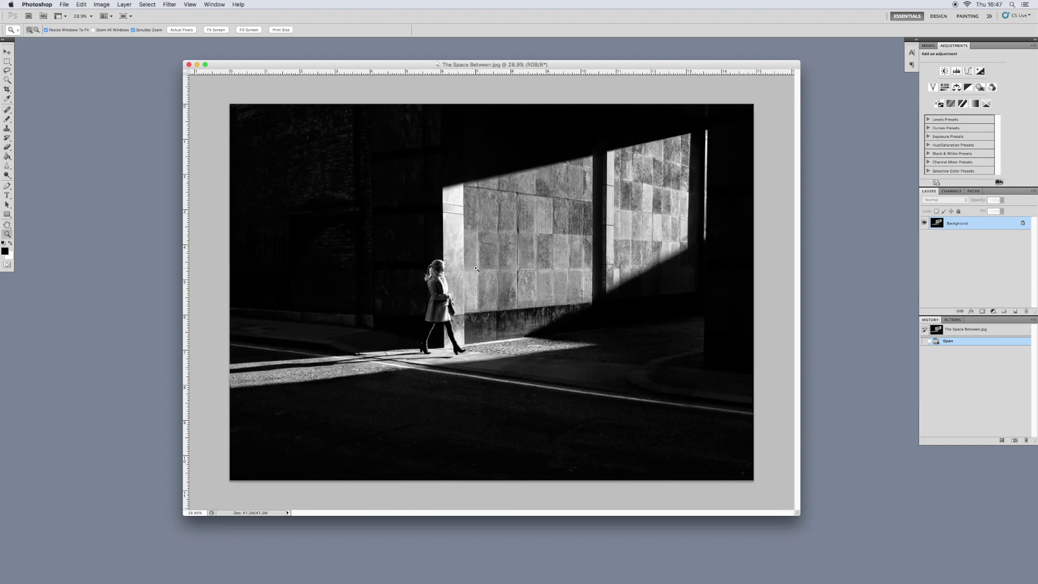